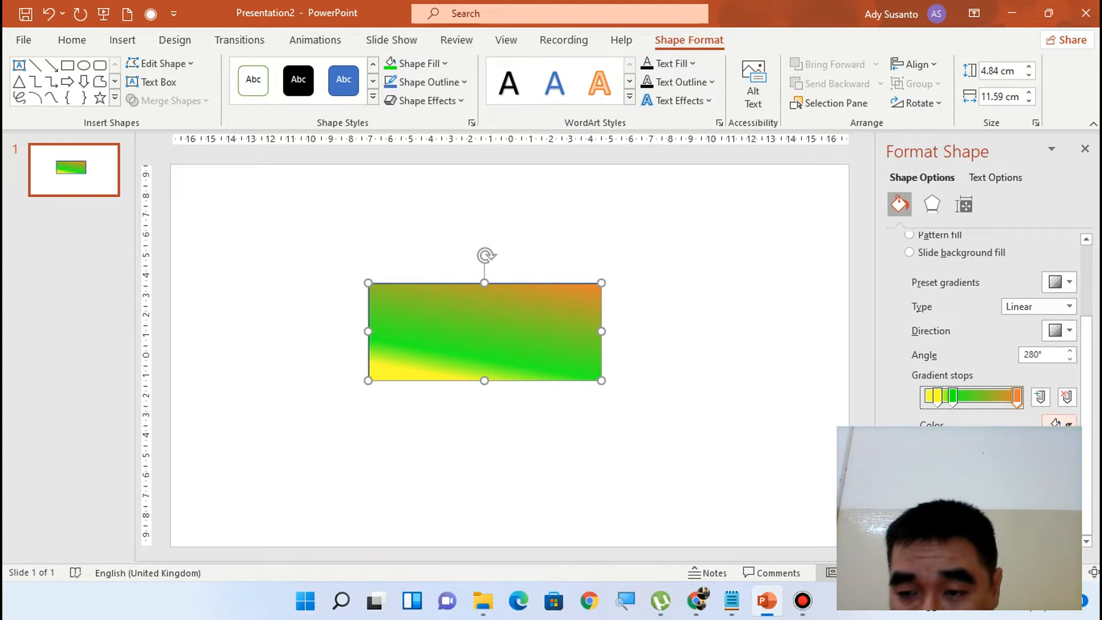
# Recolour the rectangle's orange gradient stop to purple from the standard colours and shift it slightly inward from the end of the gradient bar
pyautogui.click(1068, 424)
pyautogui.click(1011, 387)
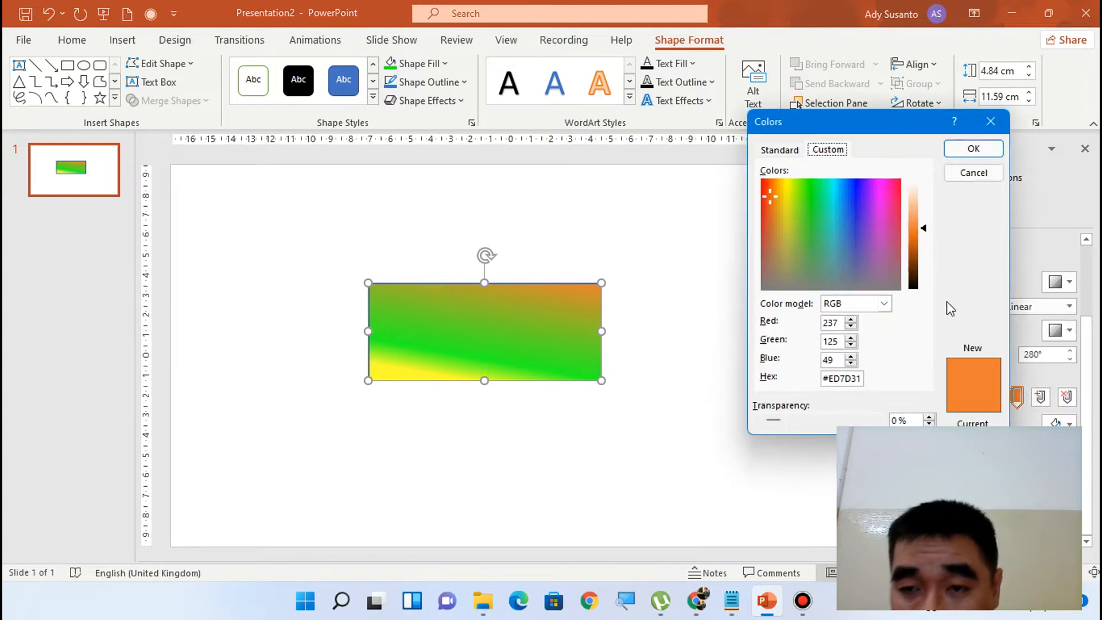
pyautogui.click(779, 150)
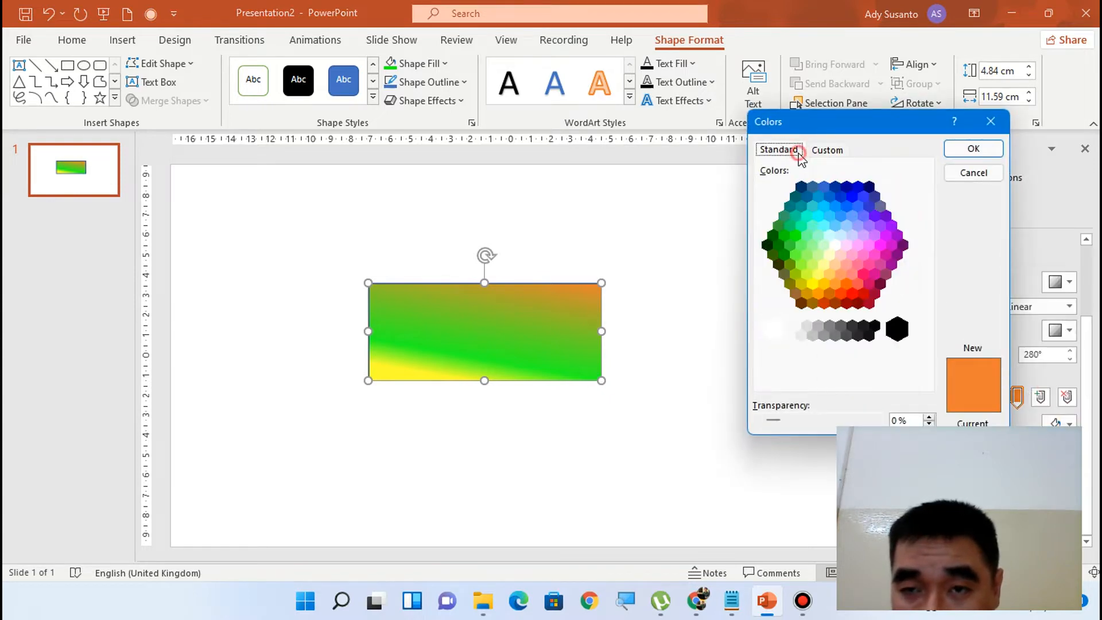
pyautogui.click(886, 216)
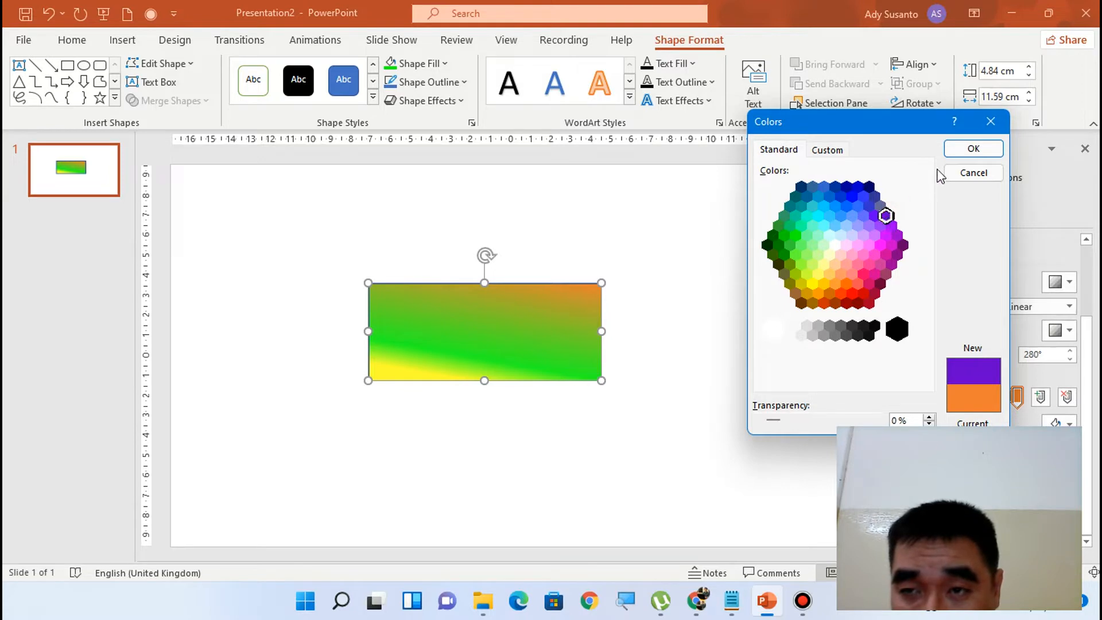
pyautogui.click(970, 149)
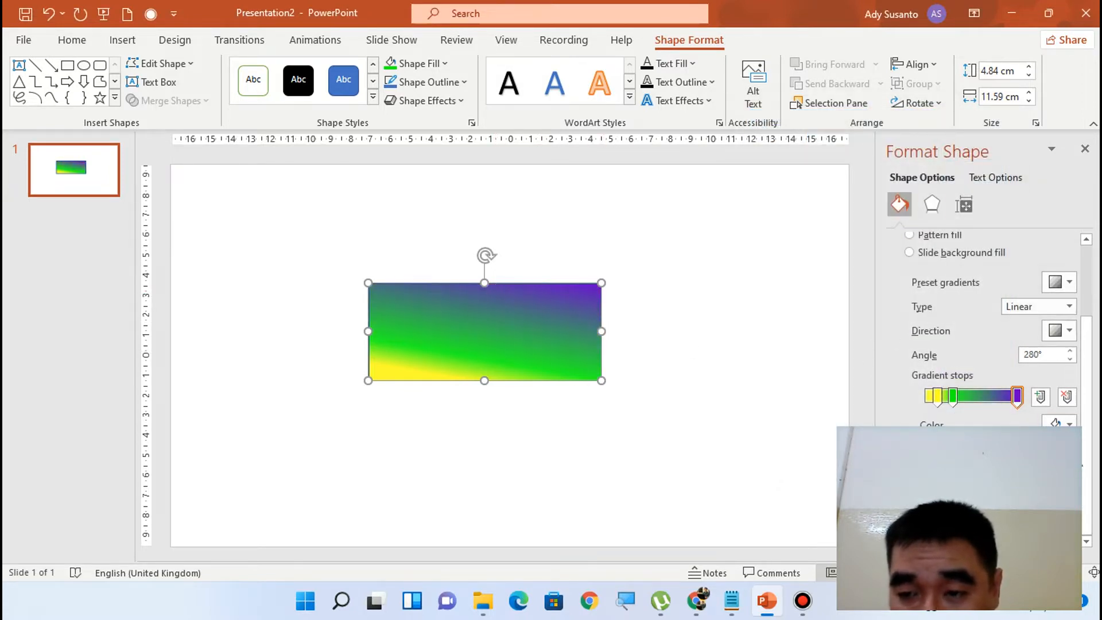
pyautogui.moveTo(1017, 396); pyautogui.dragTo(999, 396)
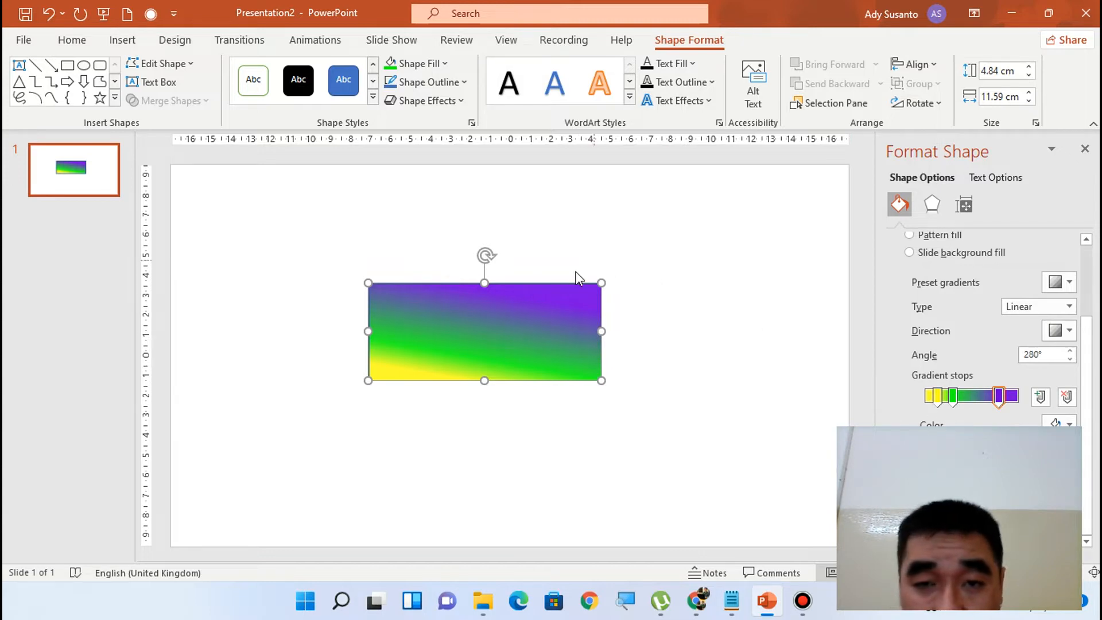
# Try a light blue texture as the rectangle's fill, returning it to the gradient fill
pyautogui.click(423, 64)
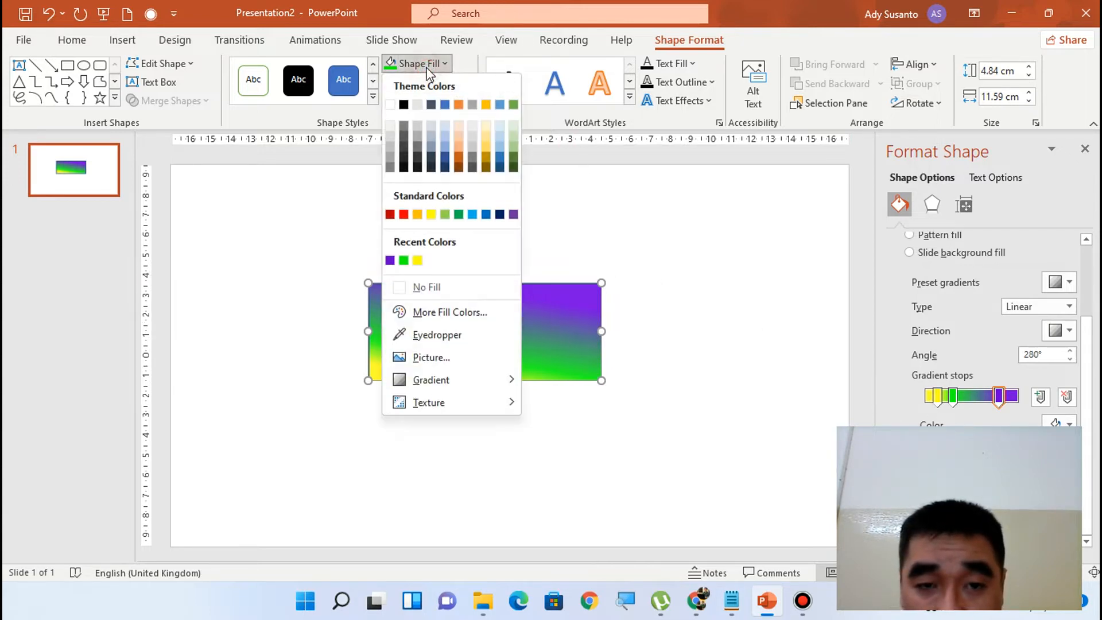
pyautogui.moveTo(477, 402)
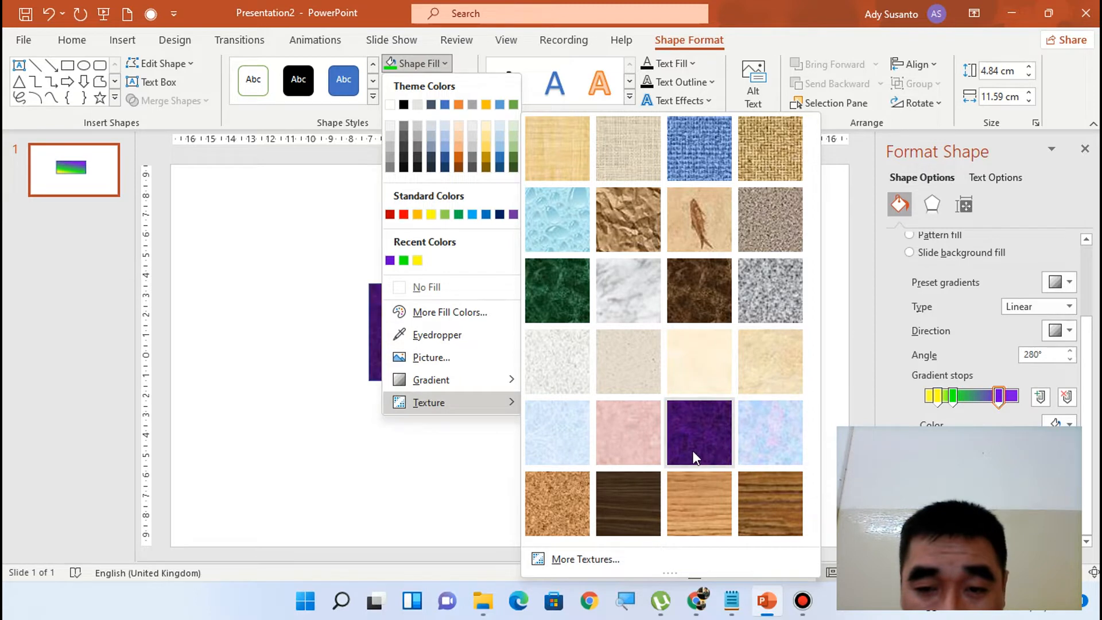
pyautogui.click(544, 442)
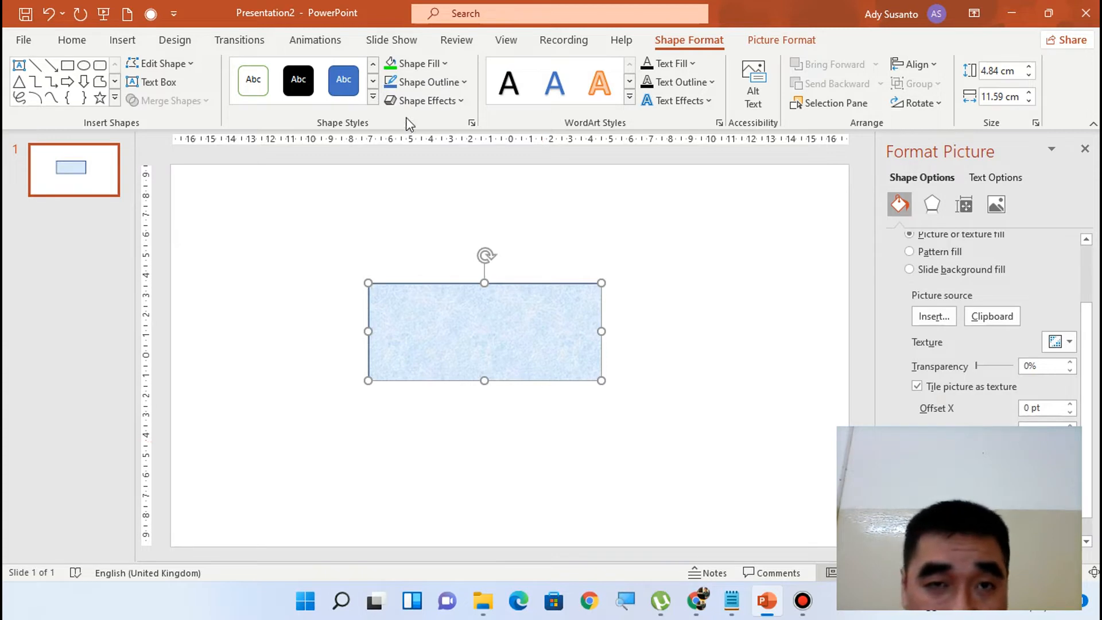
pyautogui.scroll(1, 999, 359)
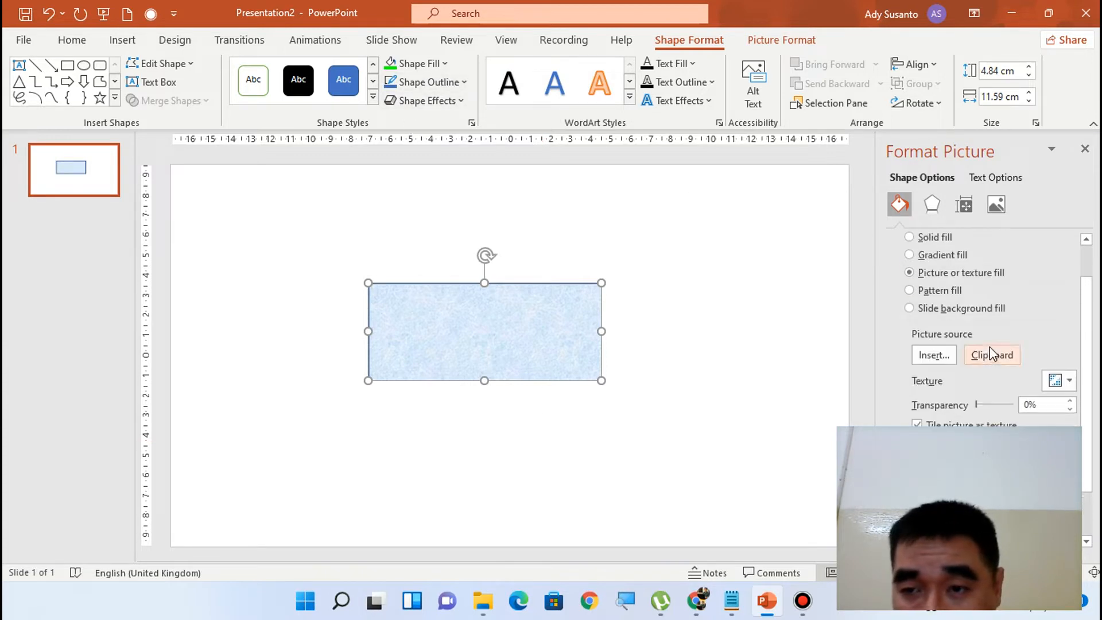
pyautogui.click(958, 254)
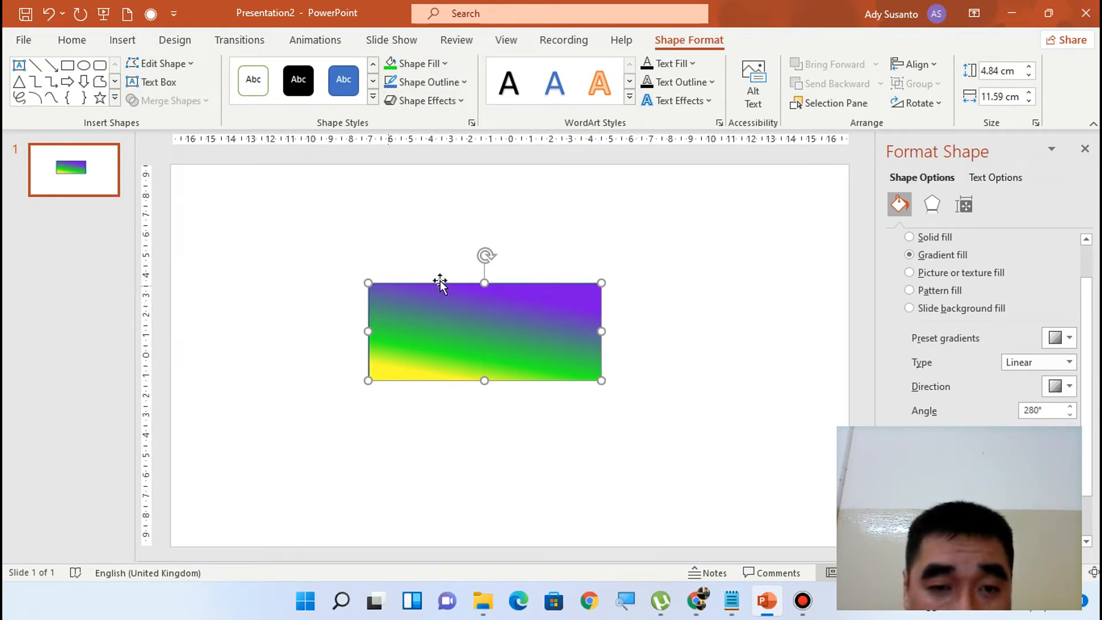
# Set the rectangle's outline colour to bright red from the standard colours of the custom outline colour options
pyautogui.click(452, 88)
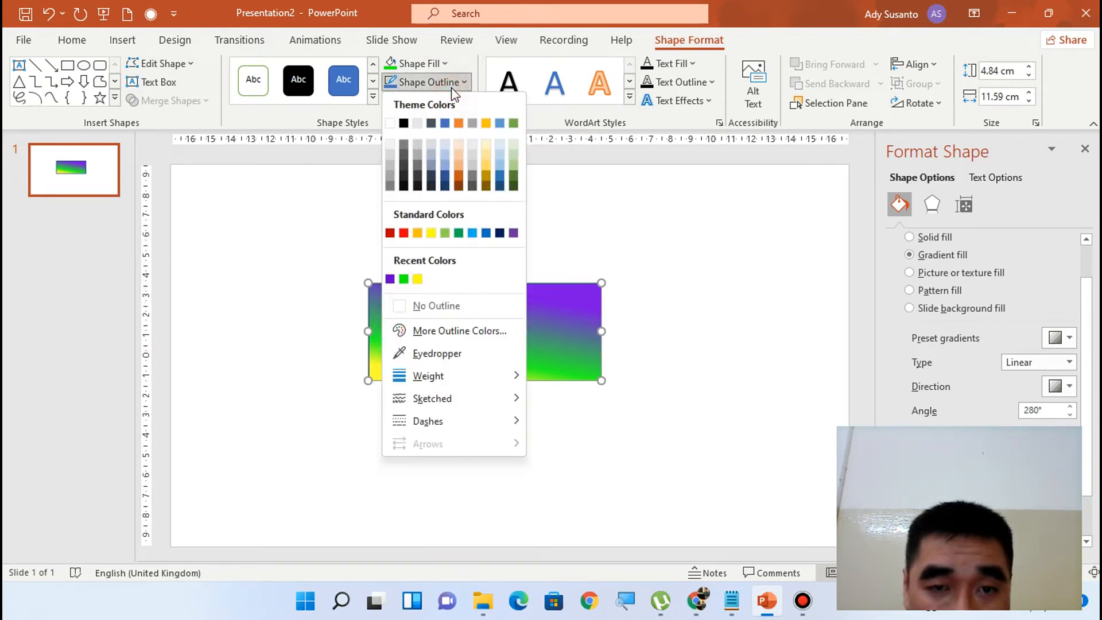
pyautogui.click(447, 337)
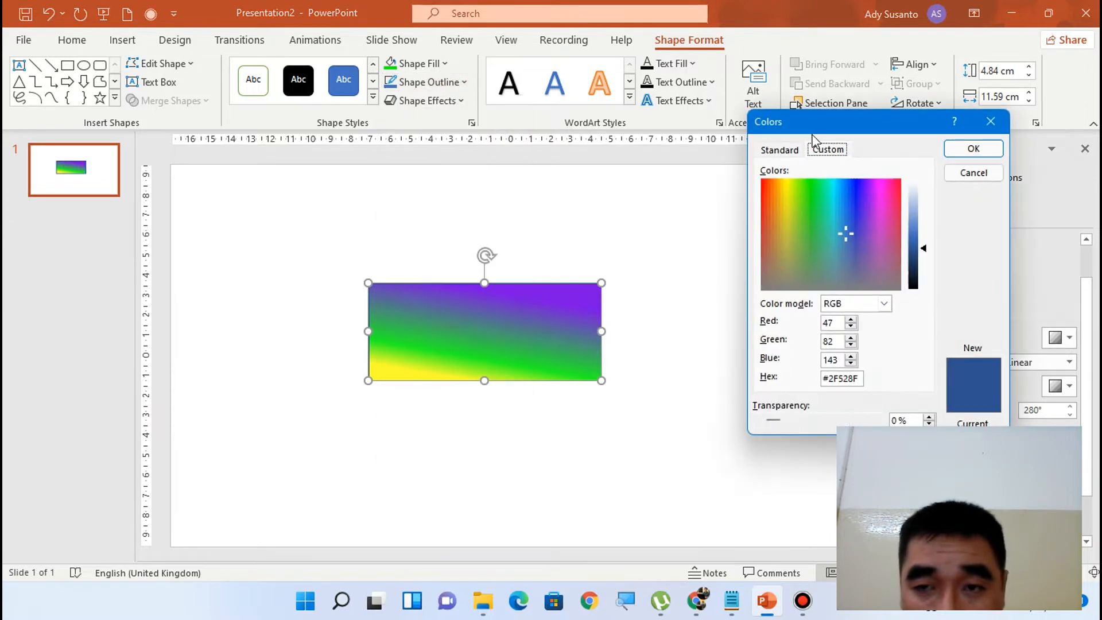
pyautogui.click(777, 150)
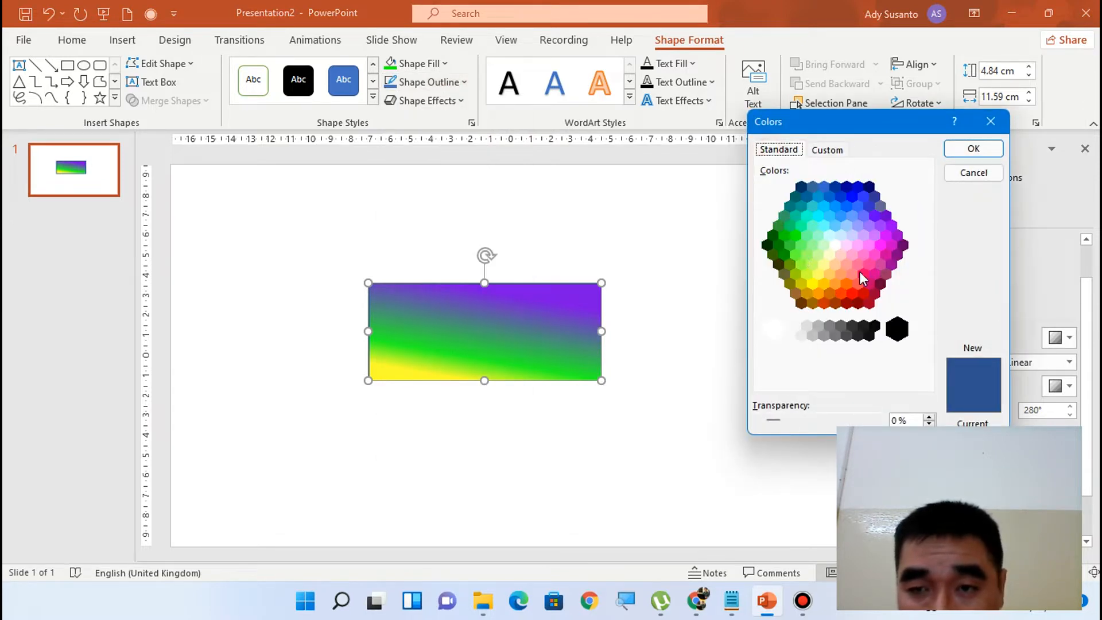
pyautogui.click(858, 291)
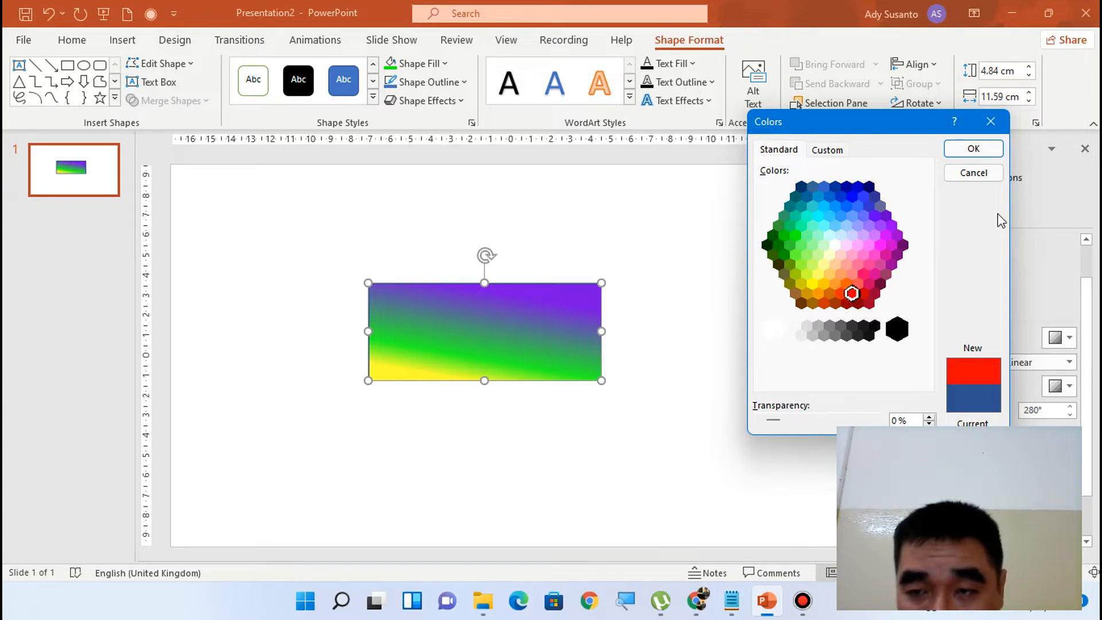
pyautogui.click(986, 150)
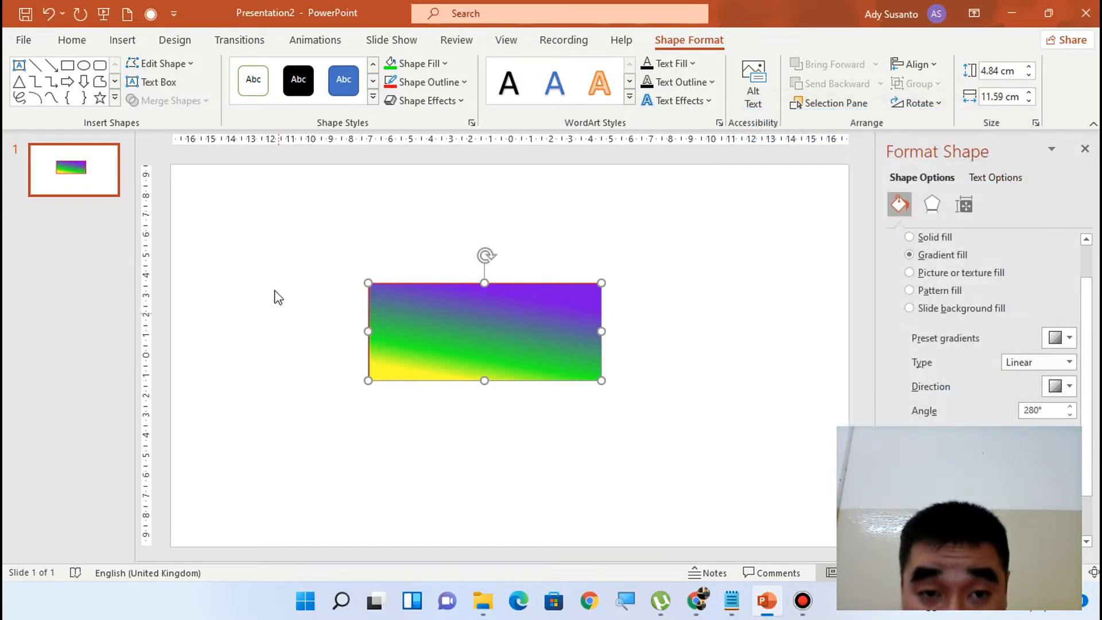
# Set the rectangle's outline weight to 2¼ pt and give it the finely dotted dash style
pyautogui.click(456, 84)
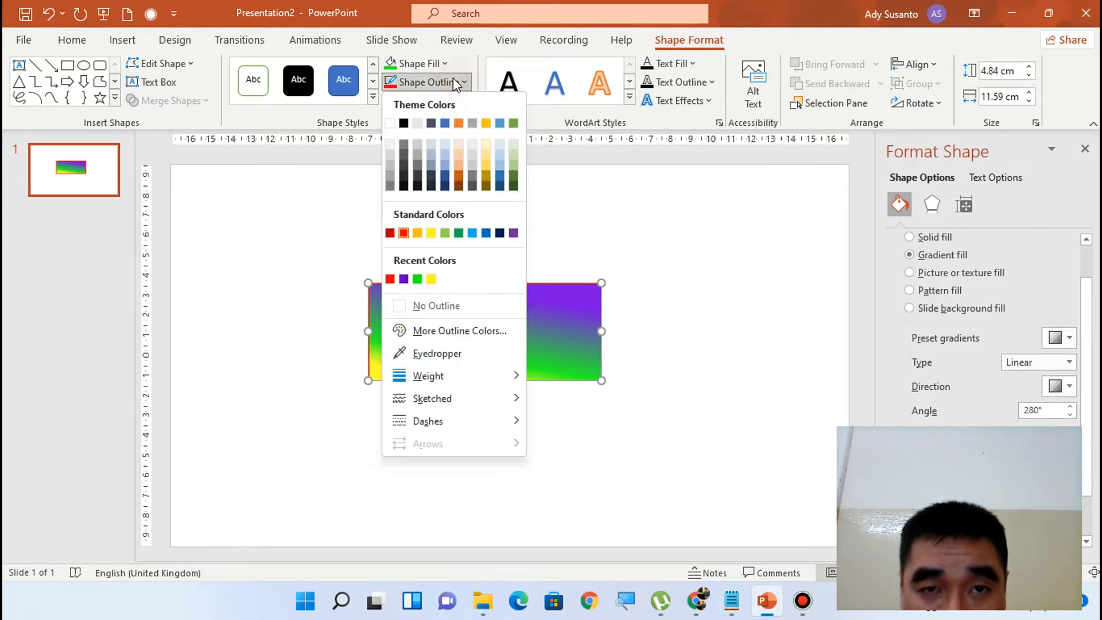
pyautogui.moveTo(437, 383)
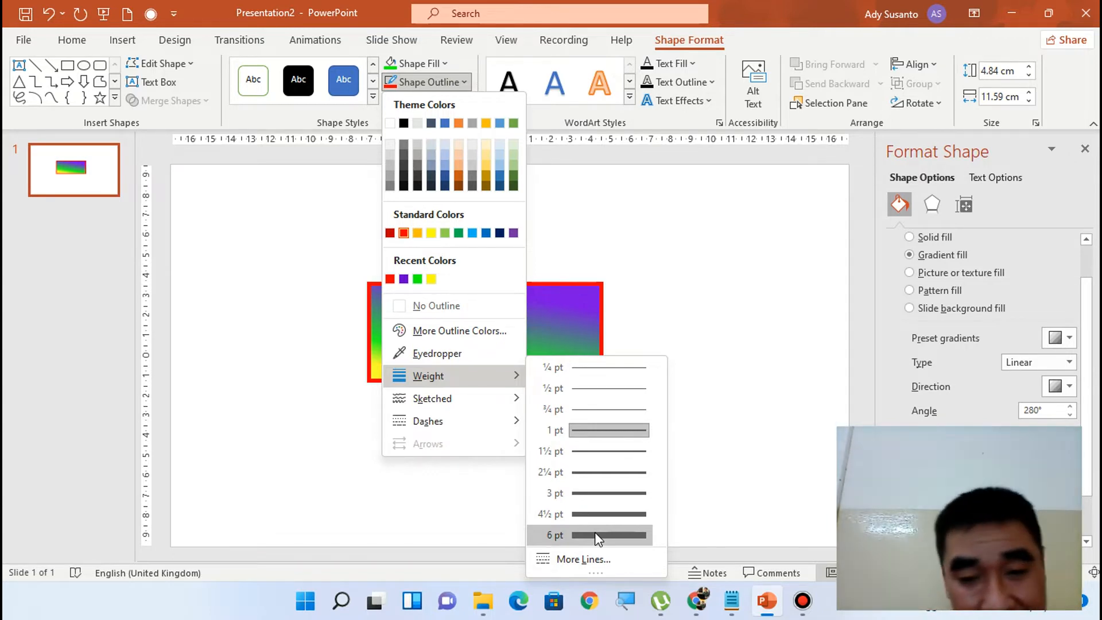
pyautogui.click(610, 471)
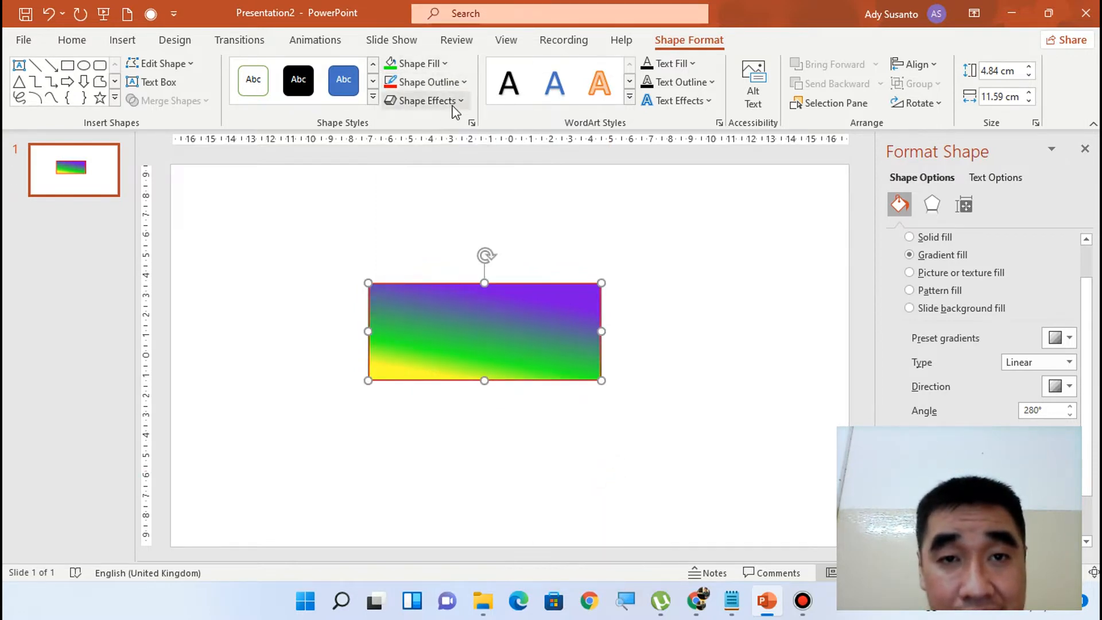
pyautogui.click(458, 81)
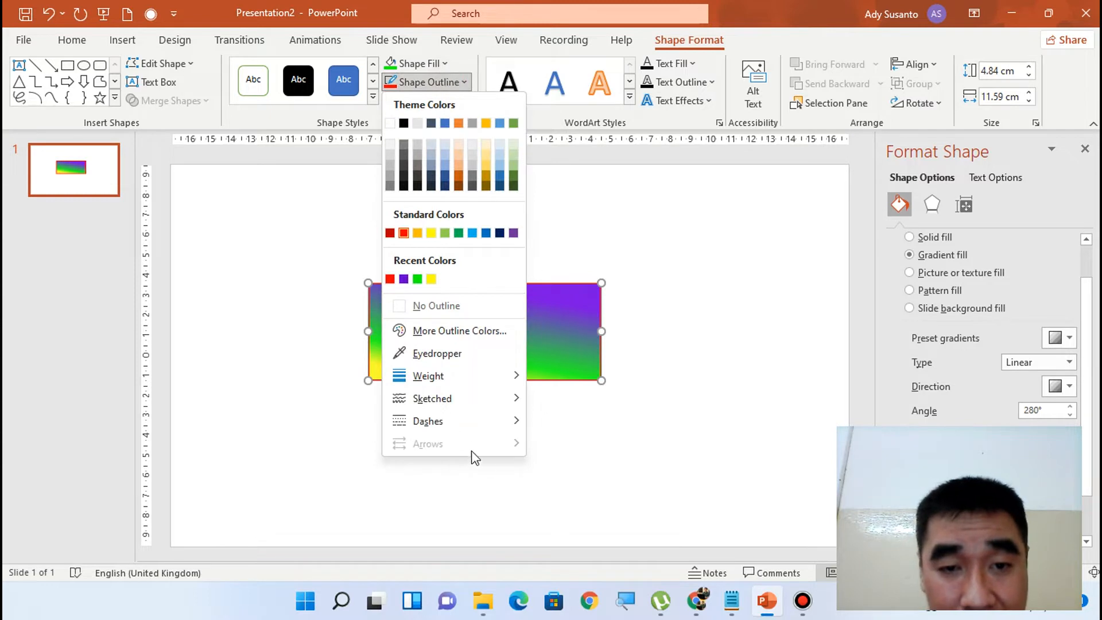
pyautogui.moveTo(460, 419)
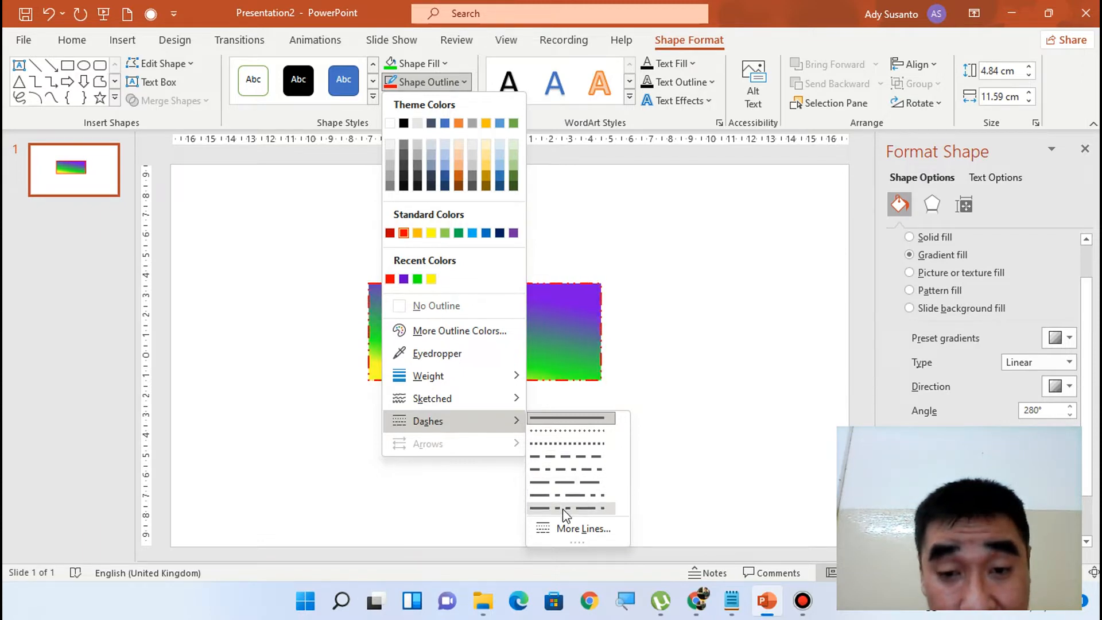
pyautogui.click(570, 434)
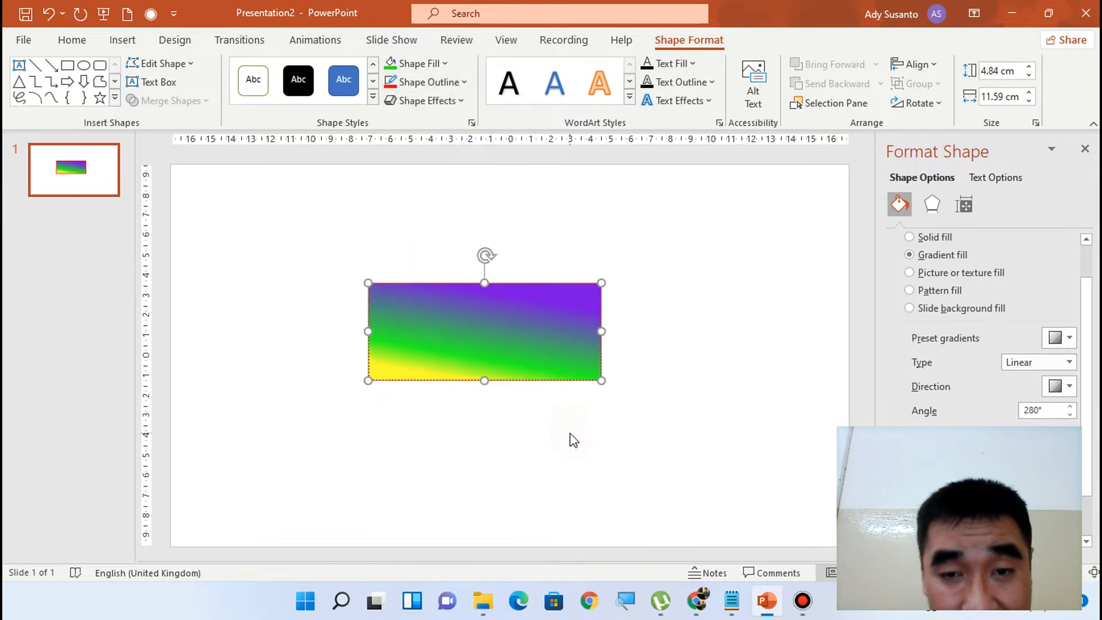
# Preview the sketched outline styles on the rectangle, including Scribble, and choose the plain straight line
pyautogui.click(453, 84)
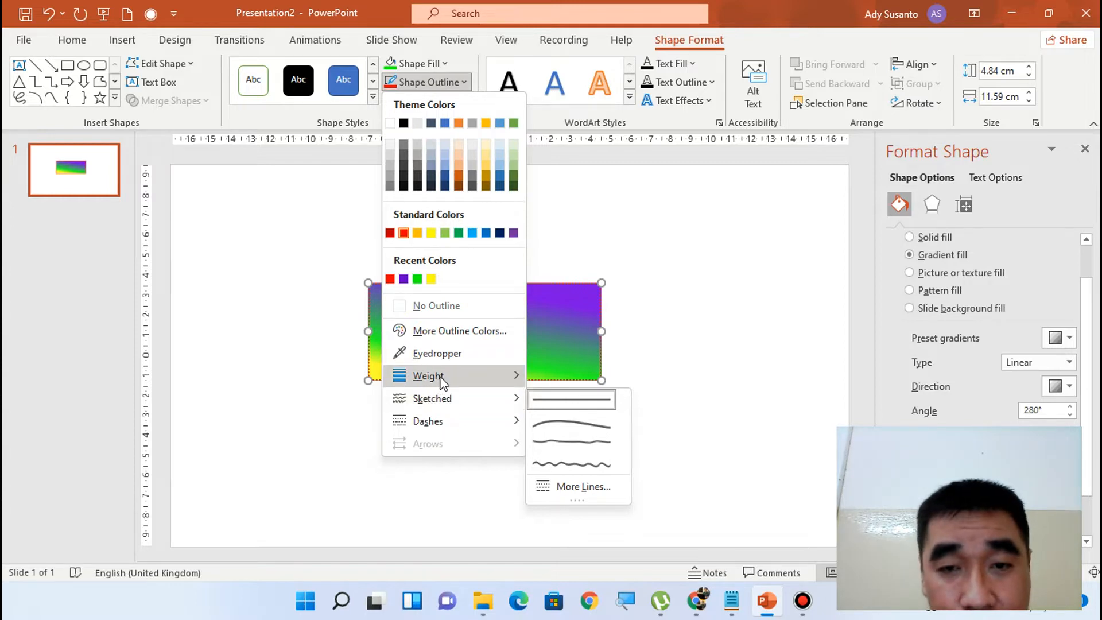
pyautogui.moveTo(481, 400)
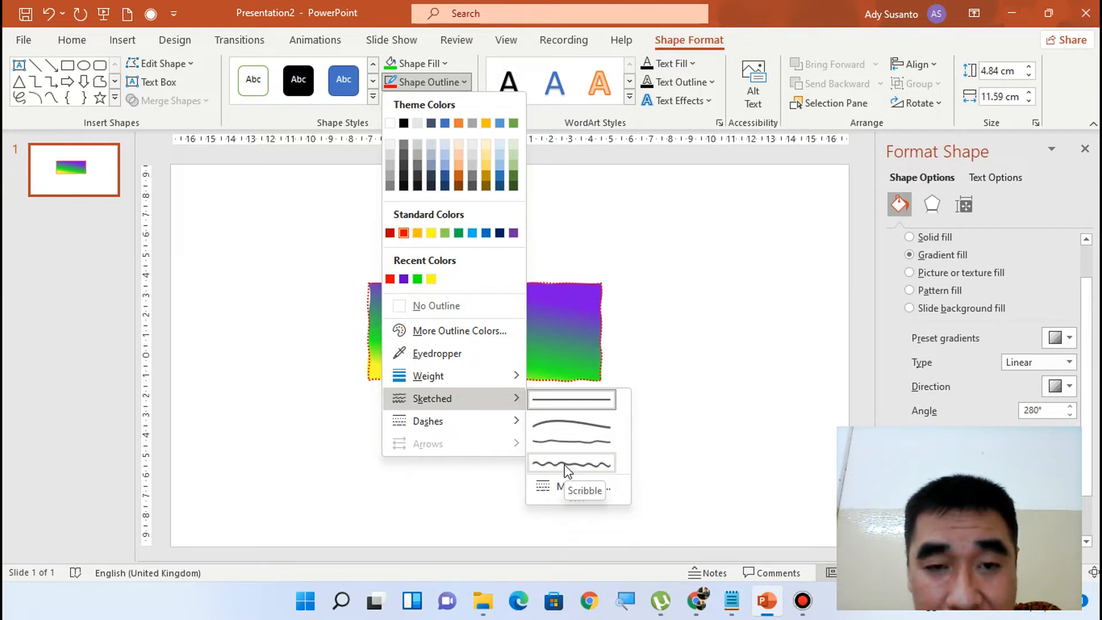
pyautogui.click(561, 399)
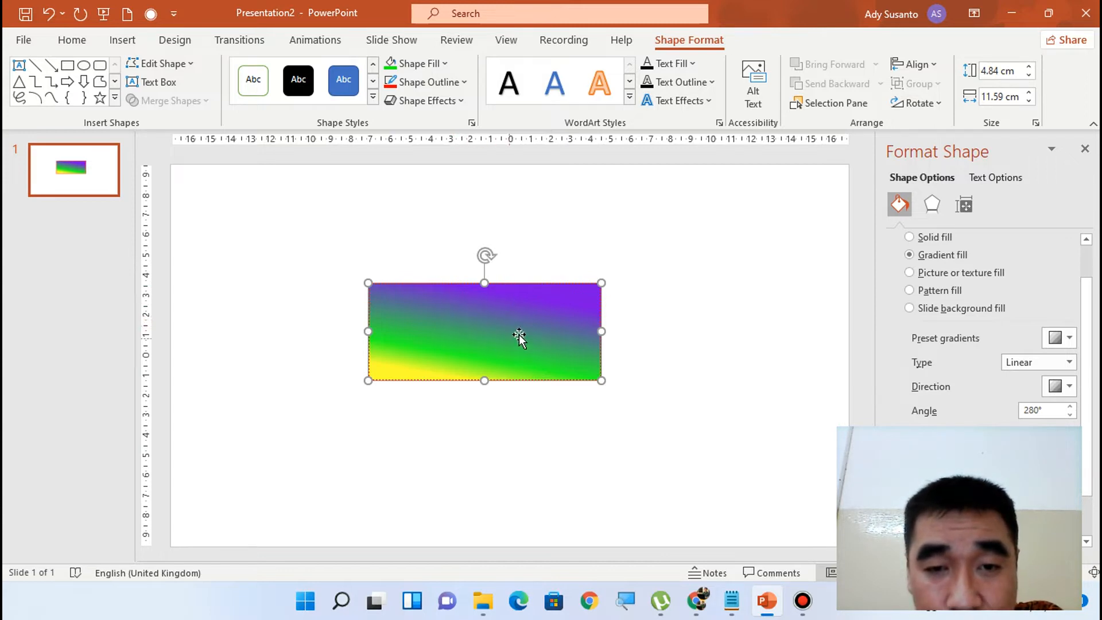
# Start text editing inside the rectangle and set the font to Times New Roman at size 28
pyautogui.rightClick(480, 338)
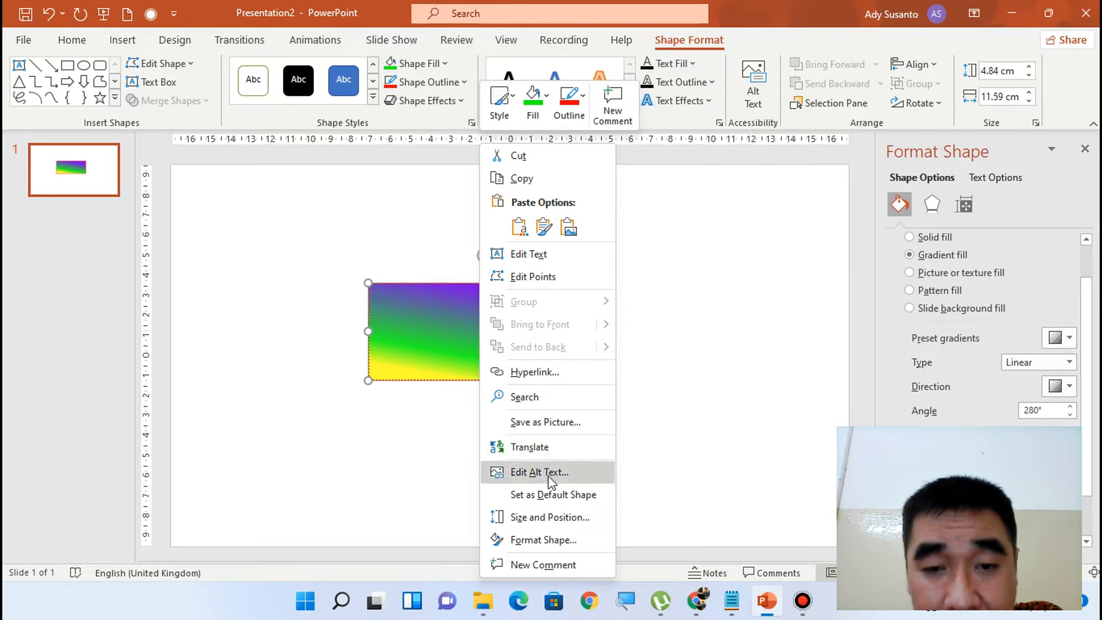
pyautogui.click(577, 256)
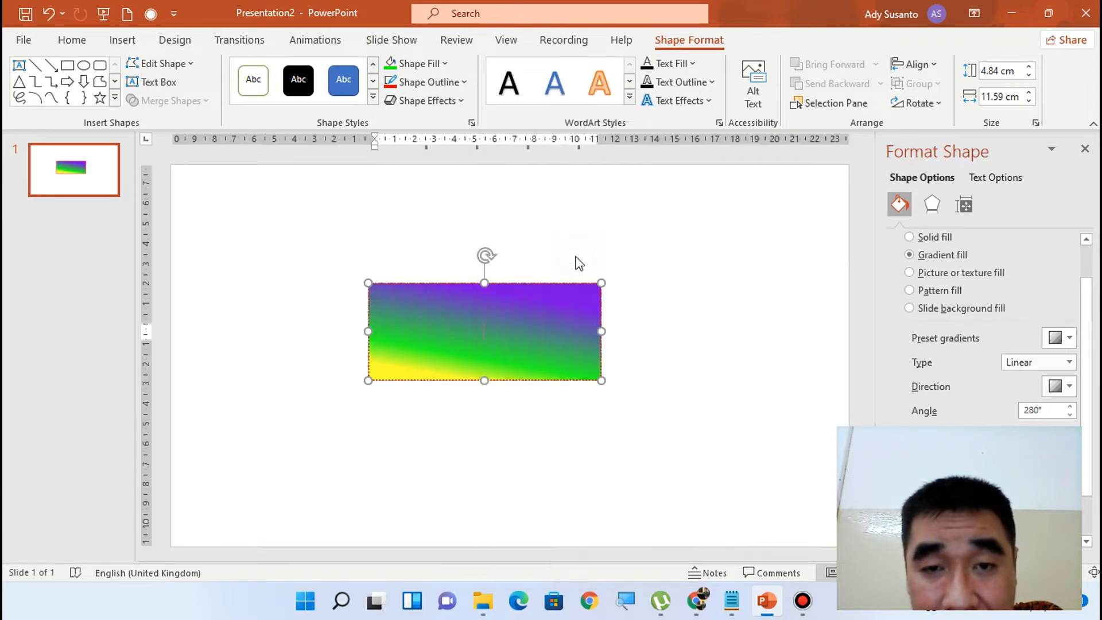
pyautogui.click(72, 41)
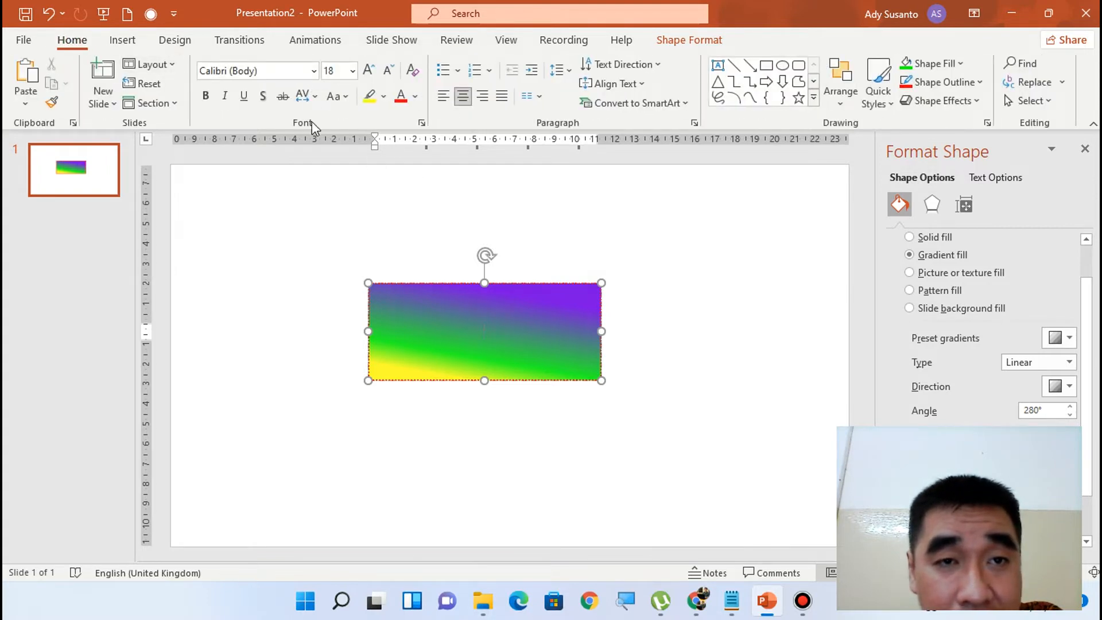
pyautogui.click(315, 71)
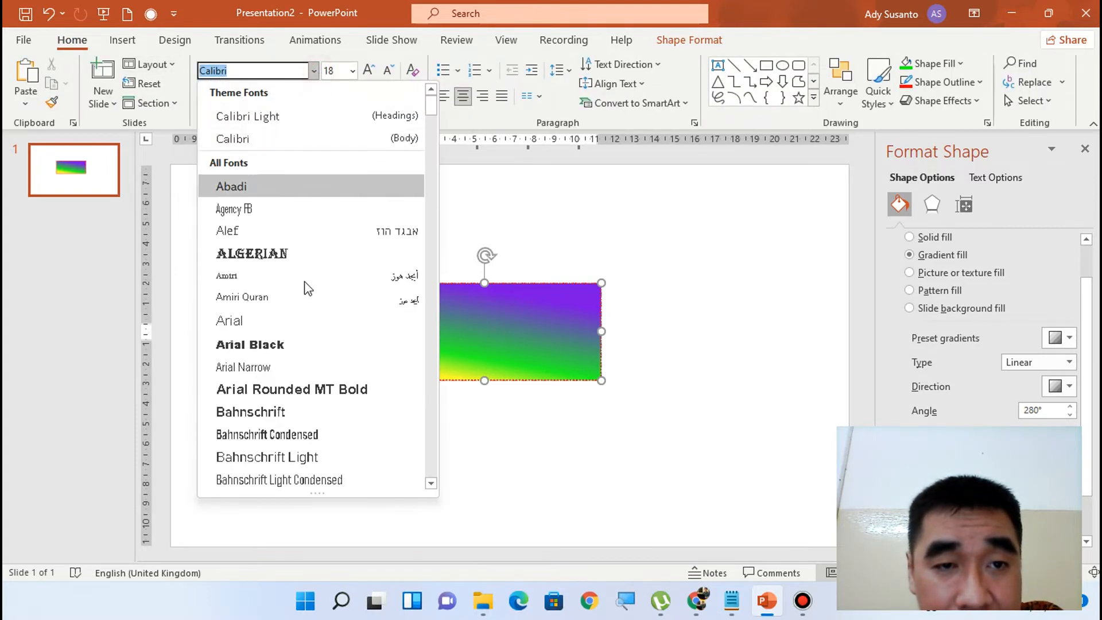
pyautogui.scroll(-6, 302, 365)
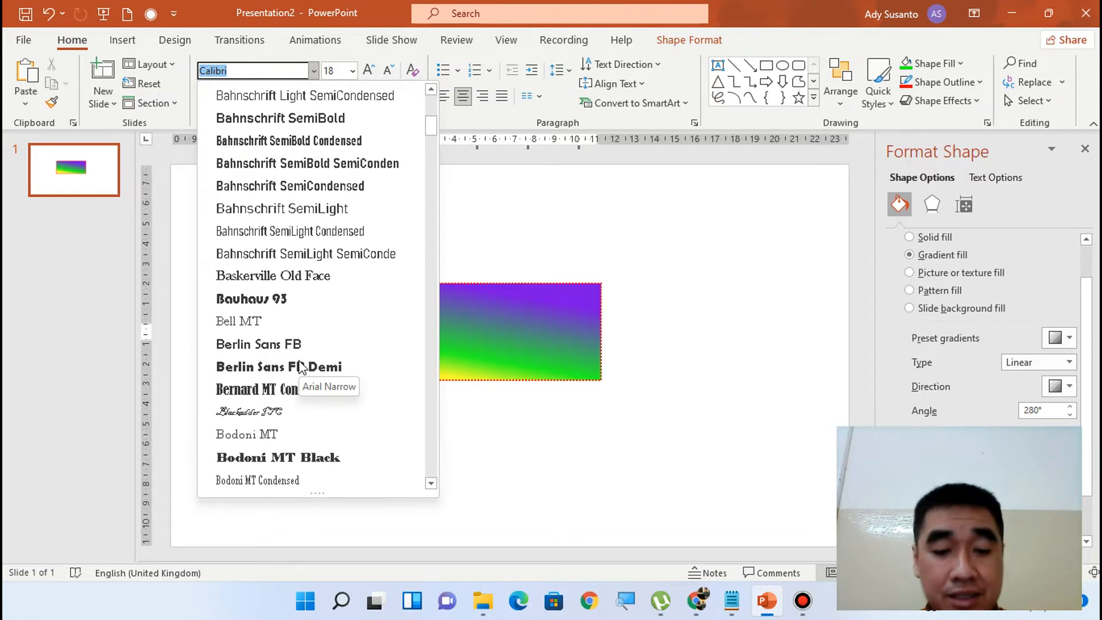
pyautogui.write('Times New Roman')
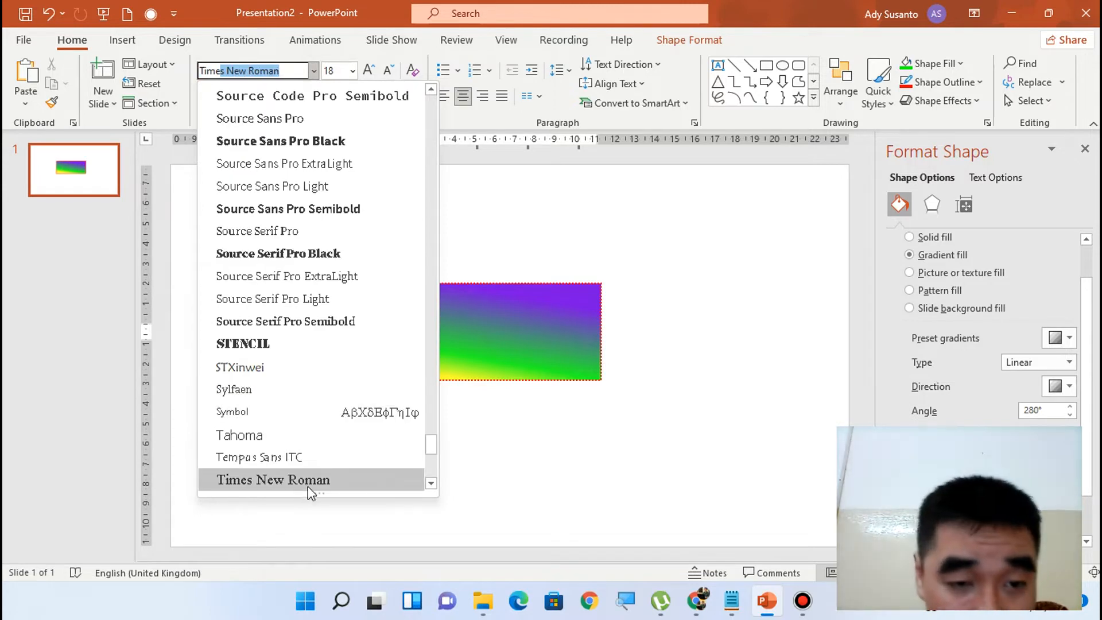
pyautogui.click(307, 485)
pyautogui.click(352, 71)
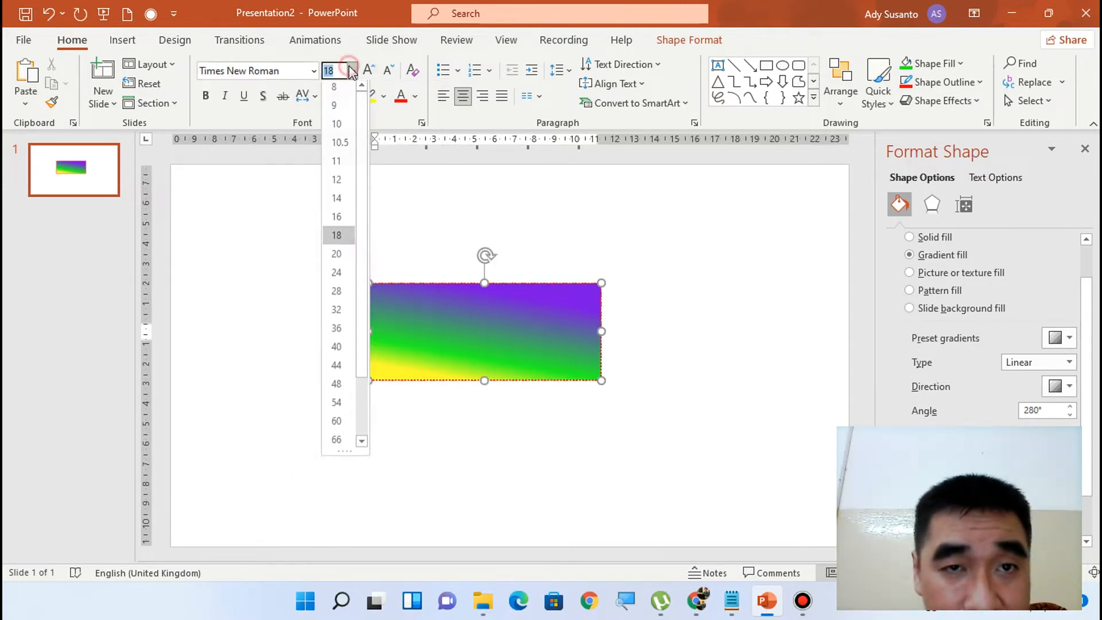
pyautogui.click(337, 297)
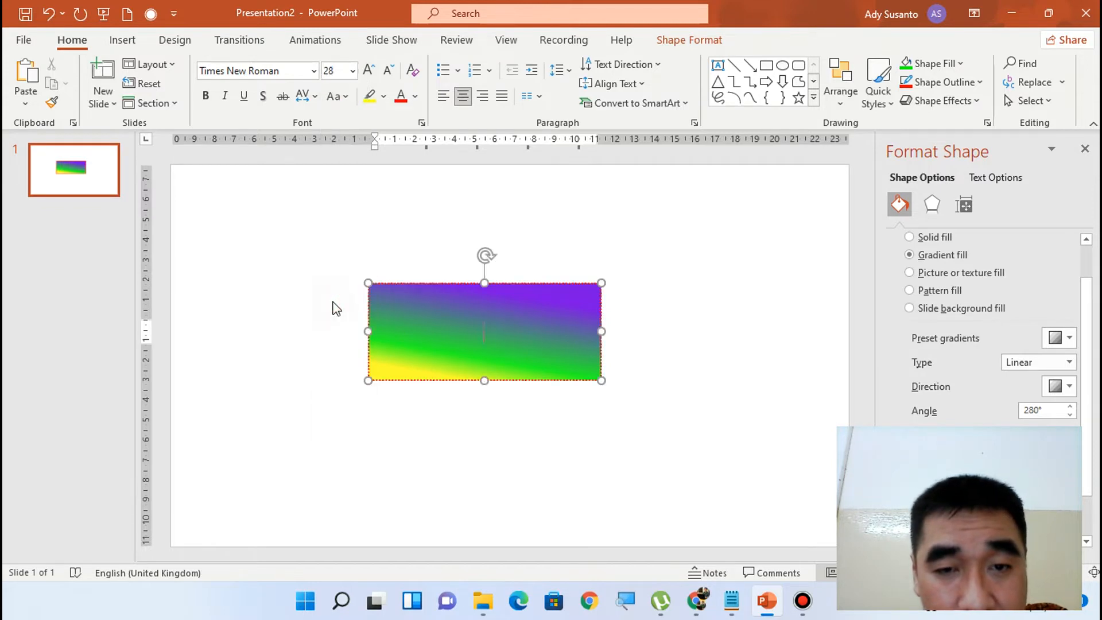
# Enter the text "Setiap minggu kami mengikuti online" in the rectangle
pyautogui.click(415, 97)
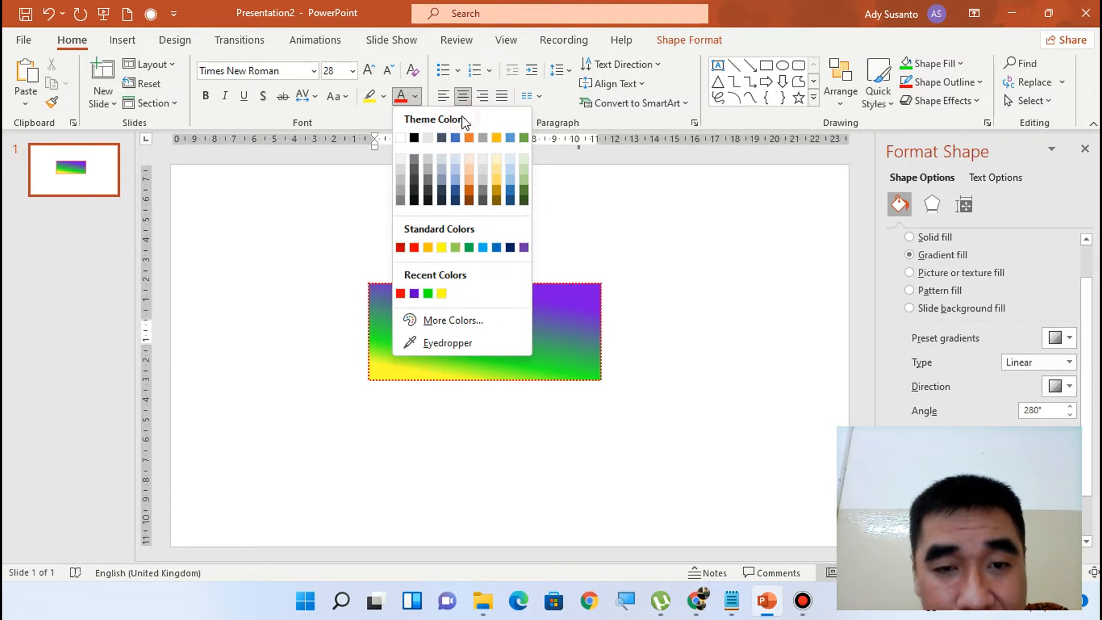
pyautogui.click(383, 326)
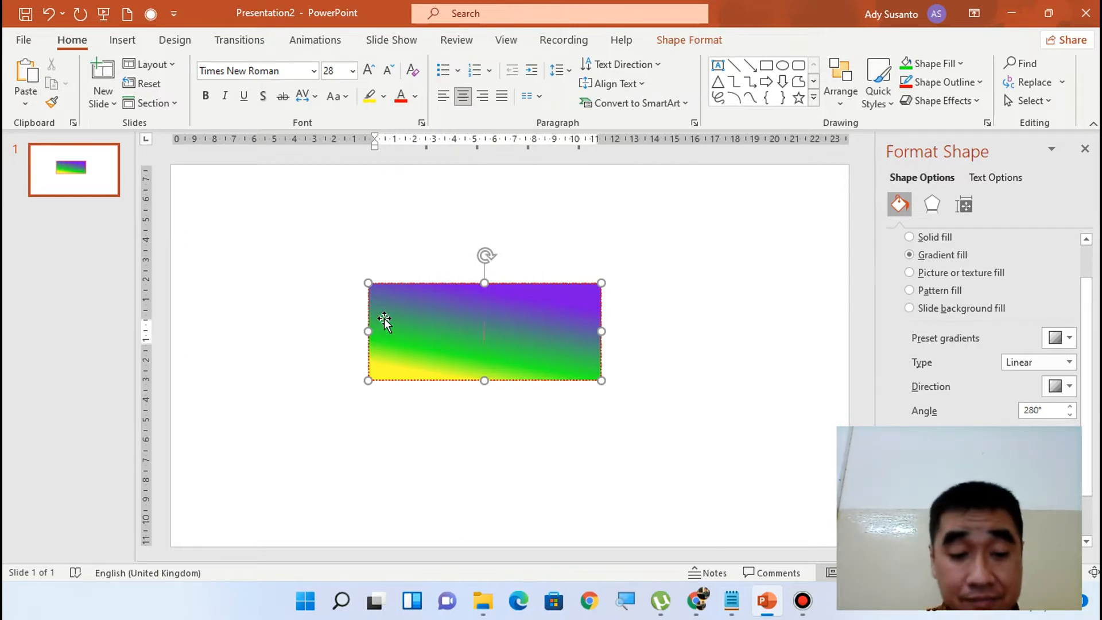
pyautogui.write('Se')
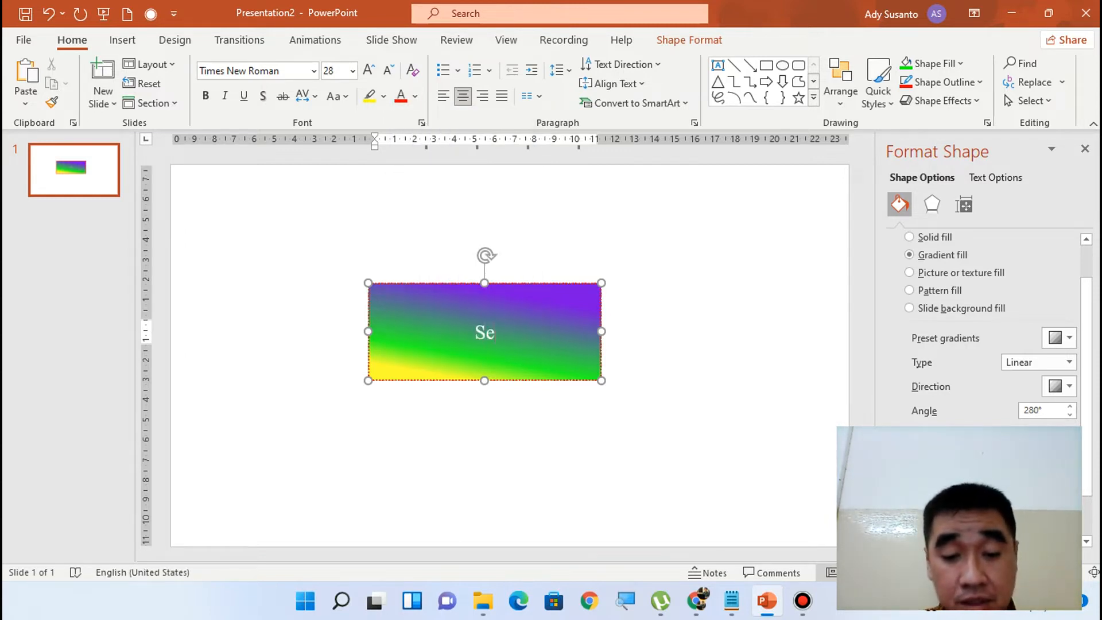
pyautogui.write('tiap mi')
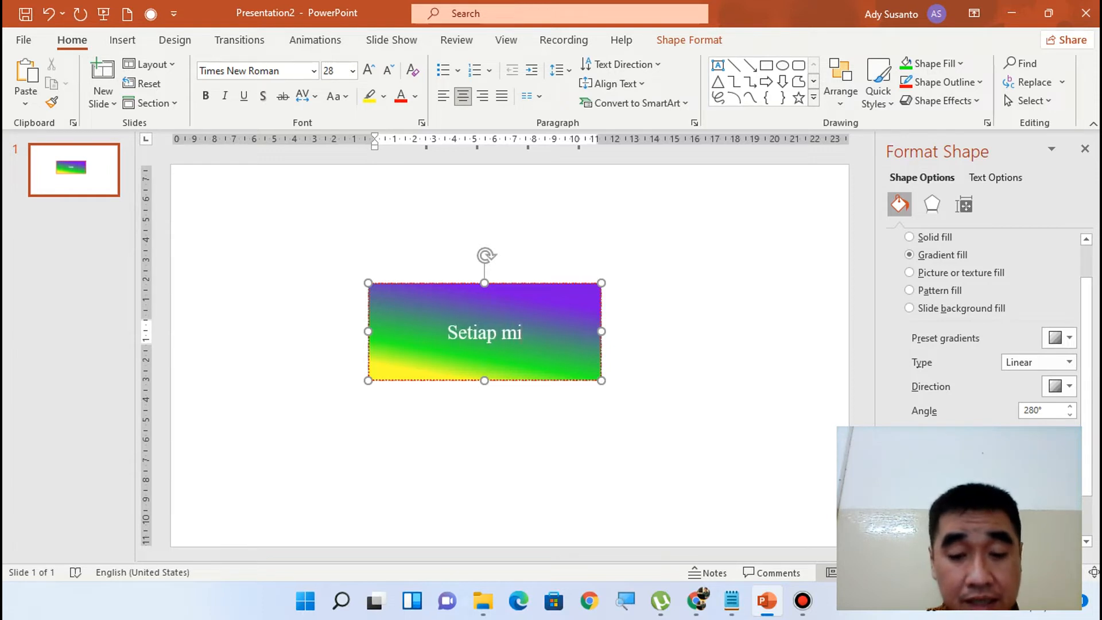
pyautogui.write('nggu ka')
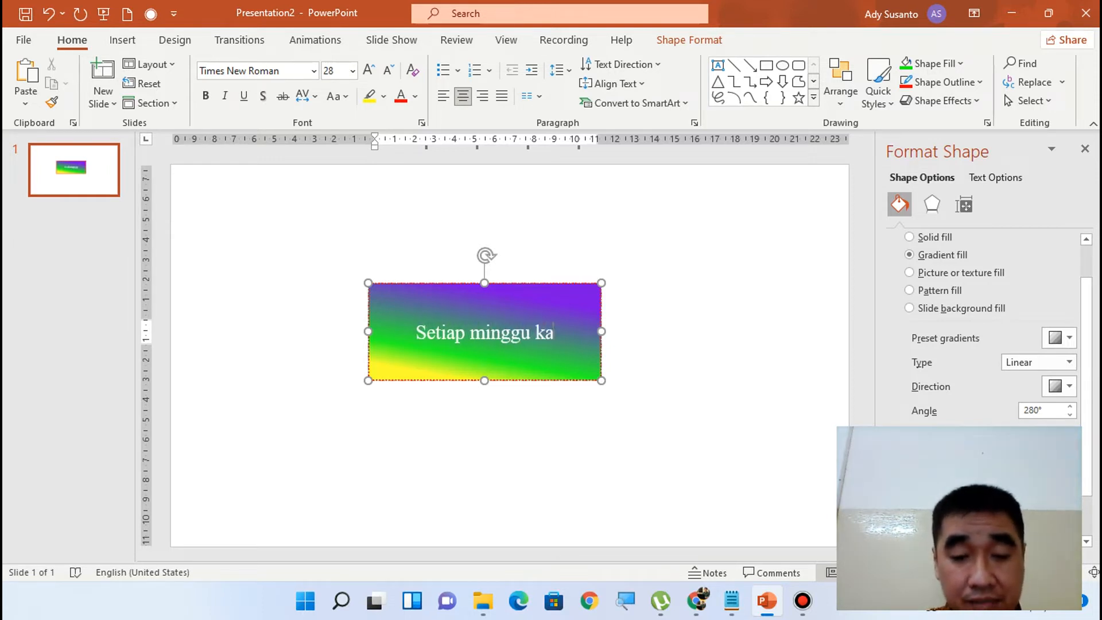
pyautogui.write('mi mengik')
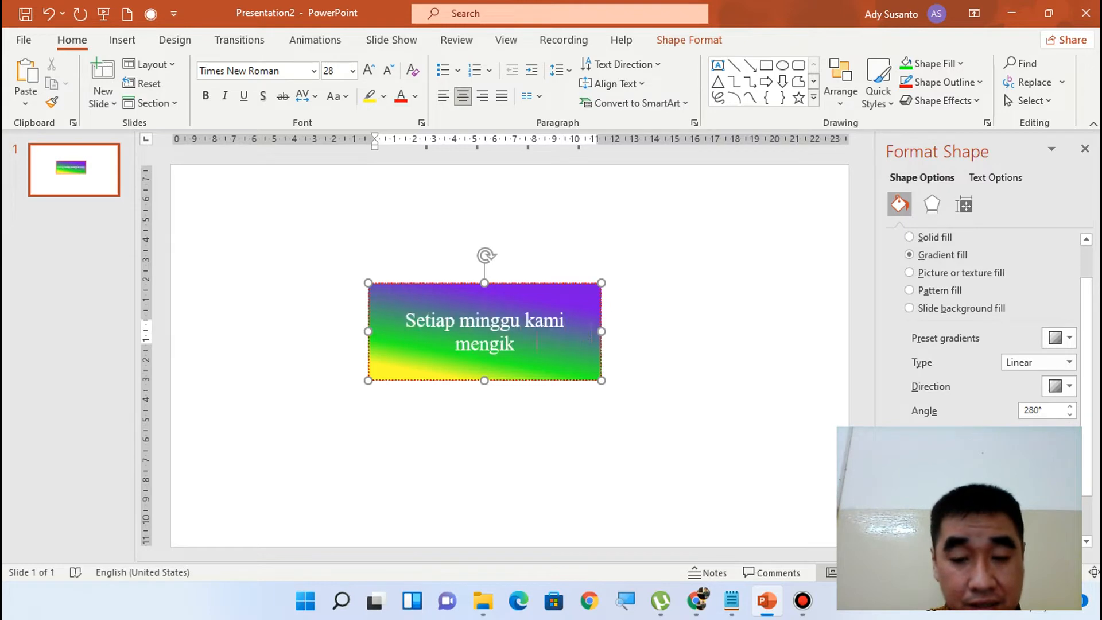
pyautogui.write('uti online')
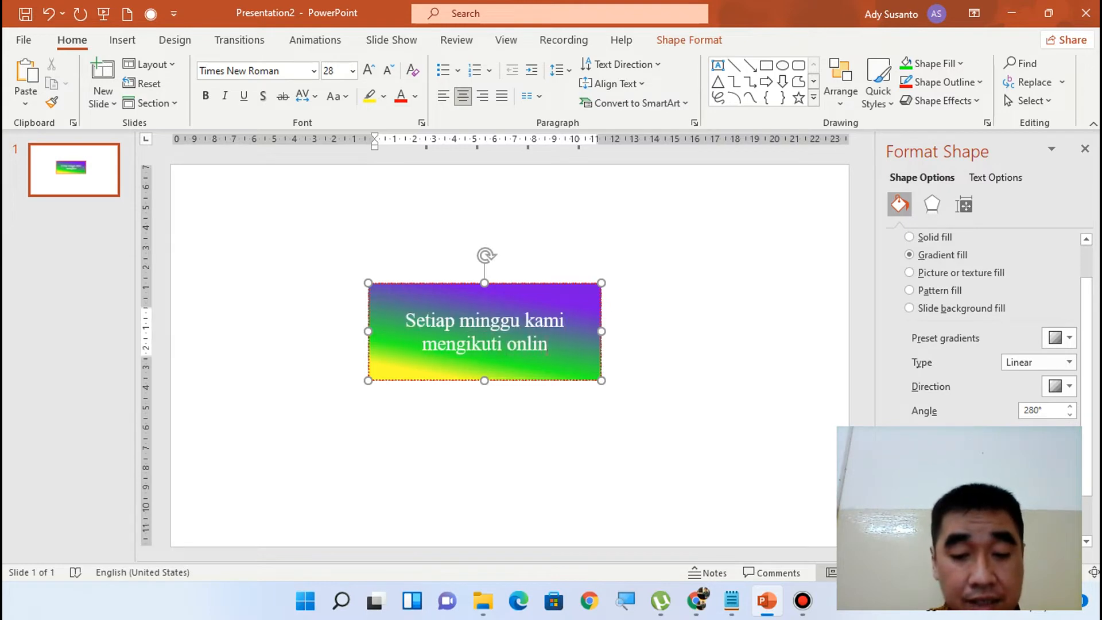